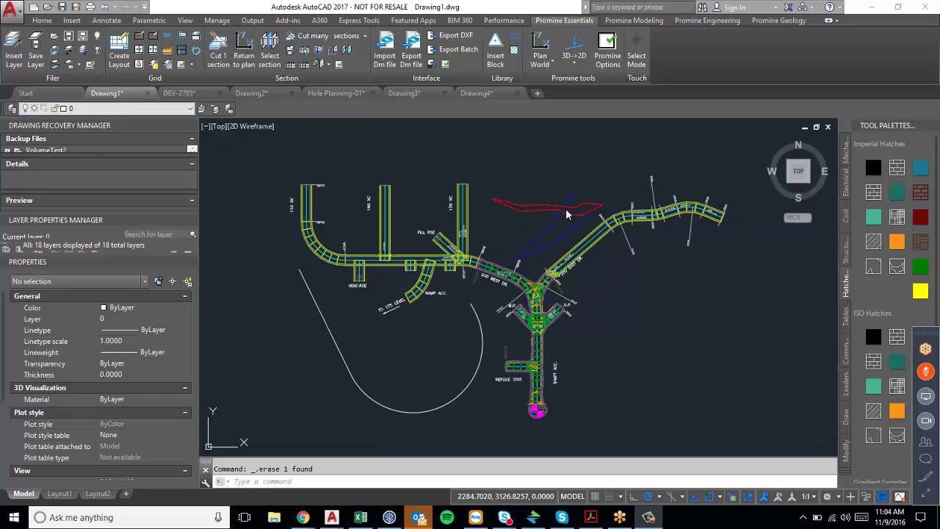
# - Draw a small circle centred inside the curve of the ramp line
pyautogui.scroll(2, 414, 383)
pyautogui.scroll(-2, 404, 371)
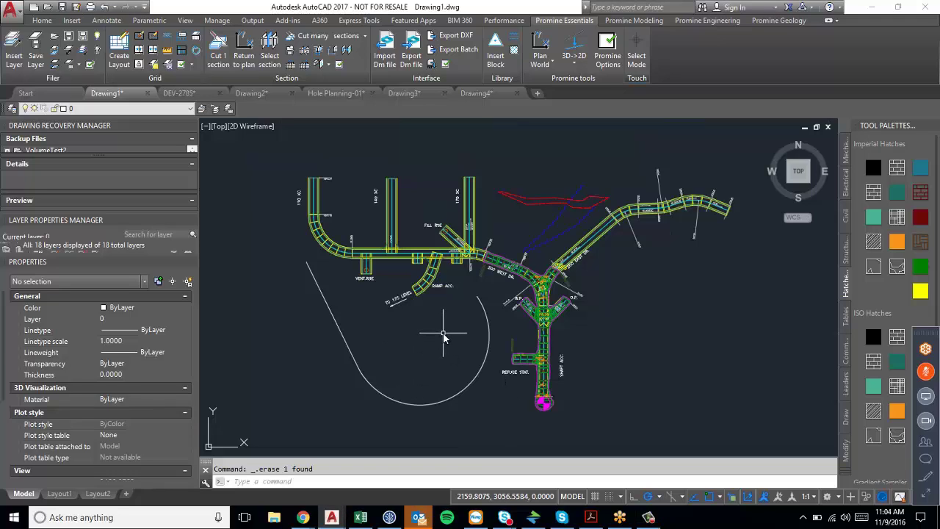
pyautogui.write('circle')
pyautogui.press('Return')
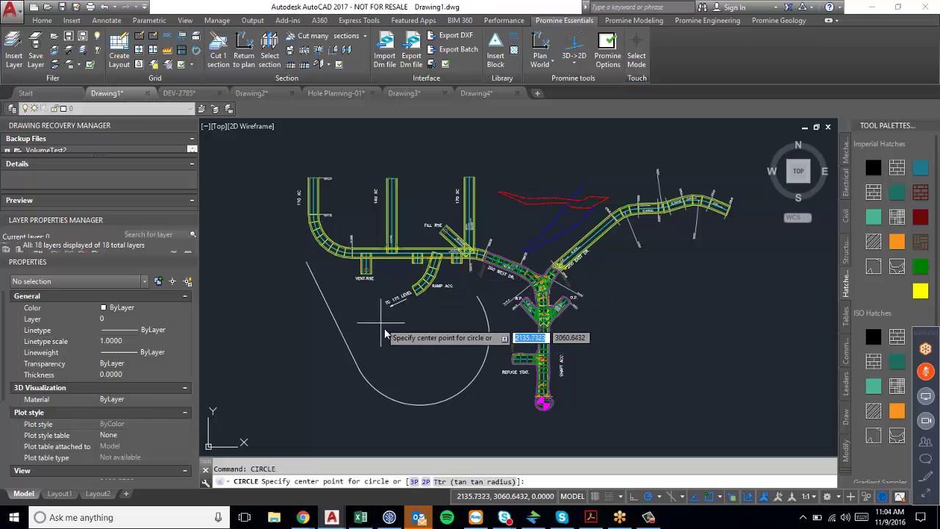
pyautogui.click(409, 334)
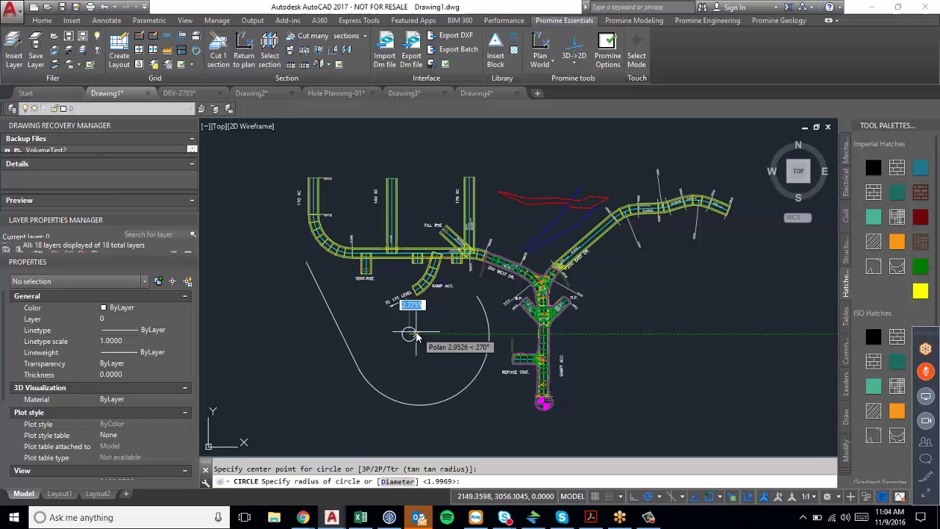
pyautogui.click(414, 334)
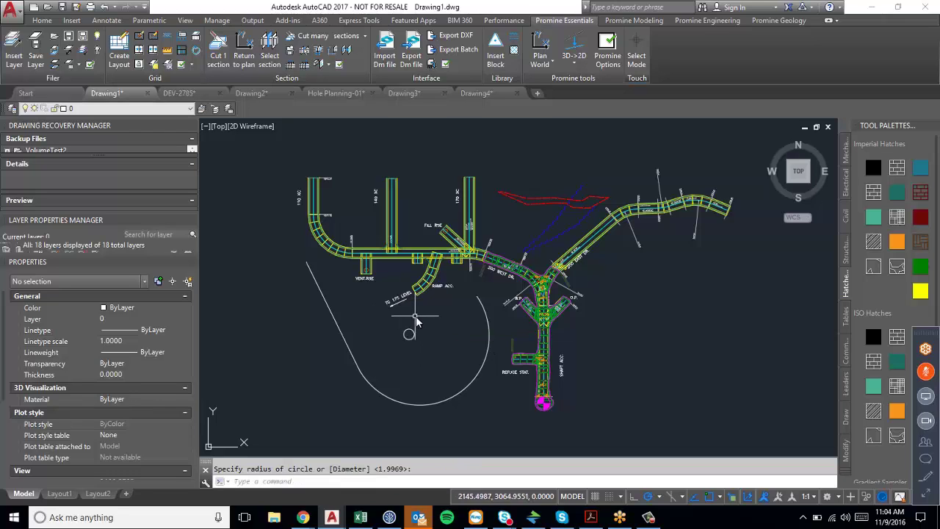
pyautogui.moveTo(437, 334); pyautogui.dragTo(448, 317, button='middle')
# - Path-array the small circle along the ramp polyline, giving 22 copies spaced 6.1323 apart
pyautogui.write('8rray')
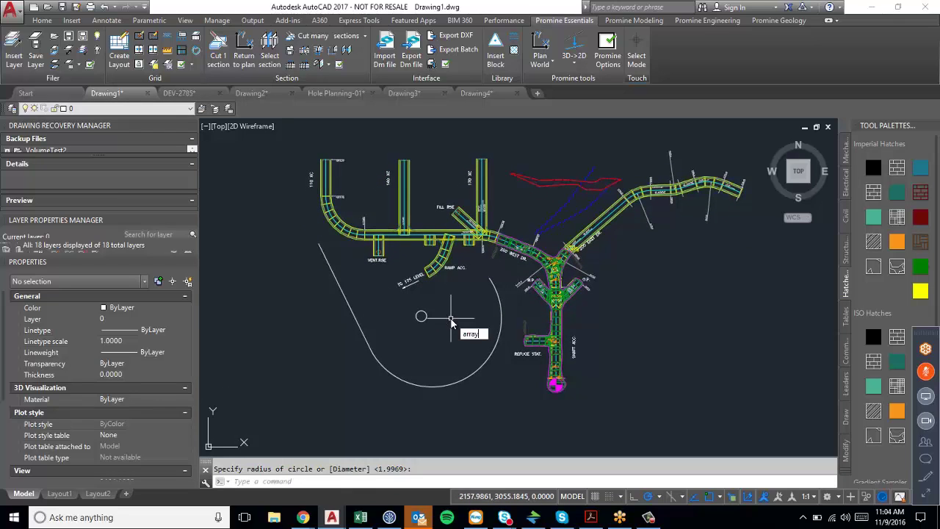
pyautogui.write('path')
pyautogui.press('Return')
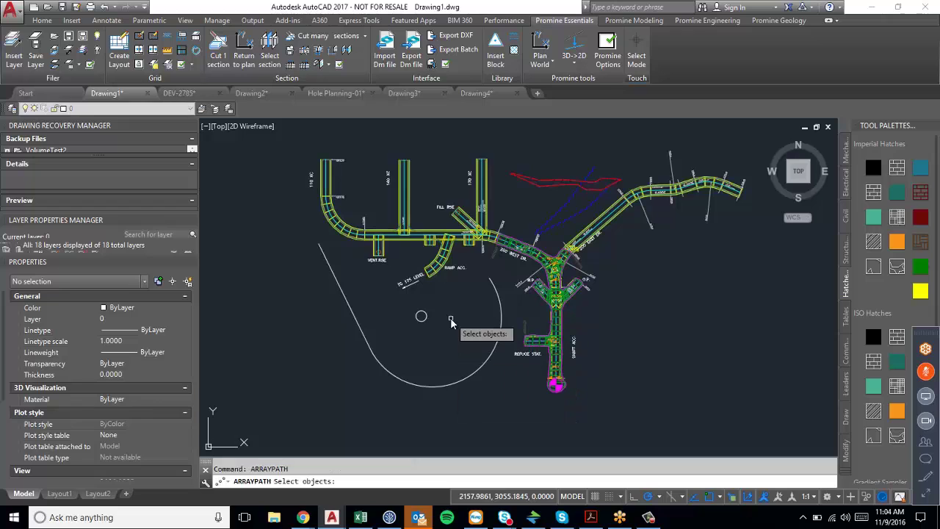
pyautogui.click(420, 320)
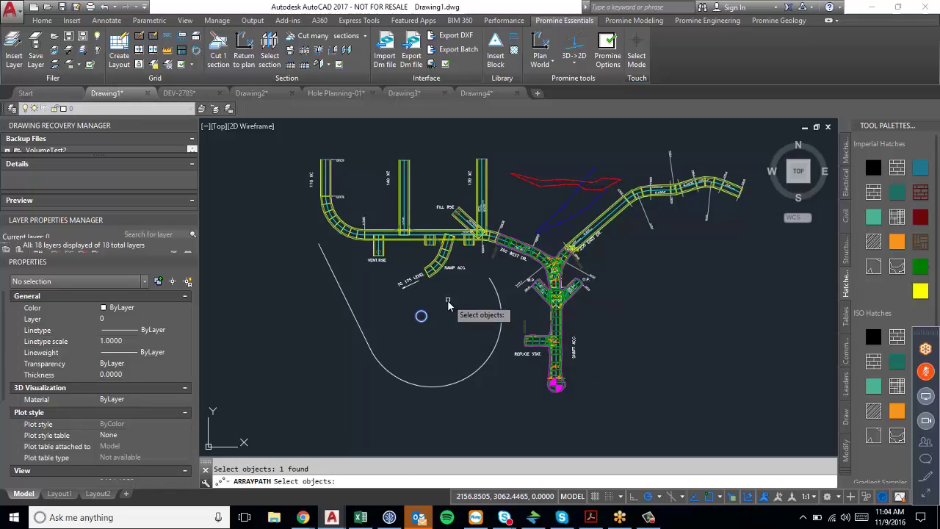
pyautogui.press('Return')
pyautogui.click(350, 308)
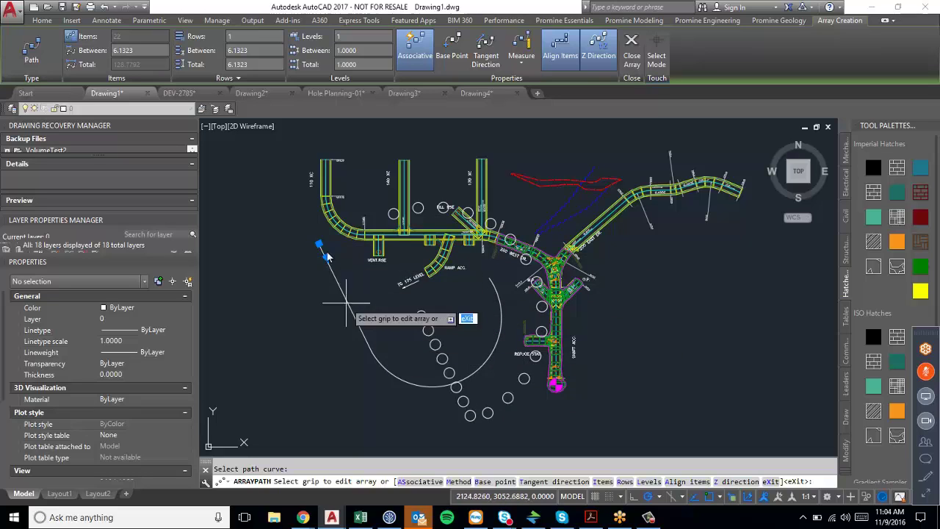
# - Reset the path array's base point to the circle so copies start at the ramp's upper end
pyautogui.click(487, 481)
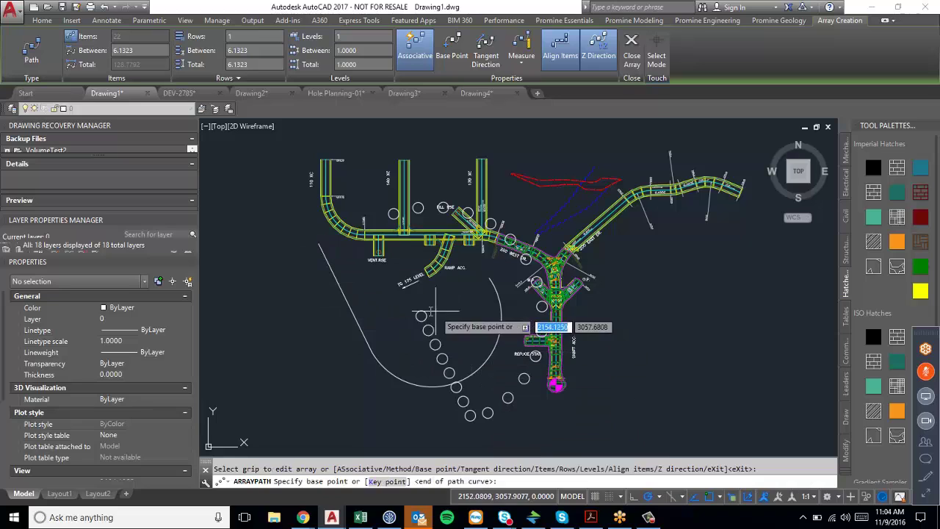
pyautogui.click(420, 316)
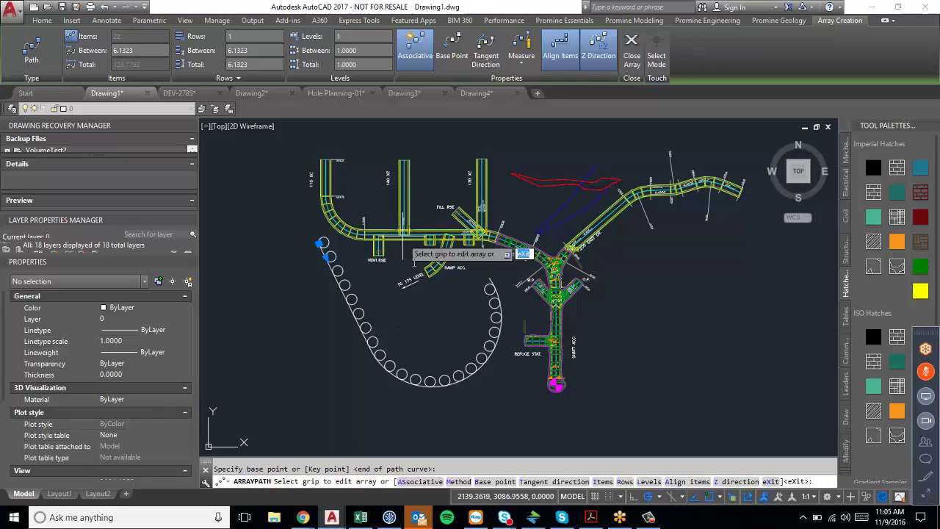
# - Finish editing the path array and reposition the view
pyautogui.press('Escape')
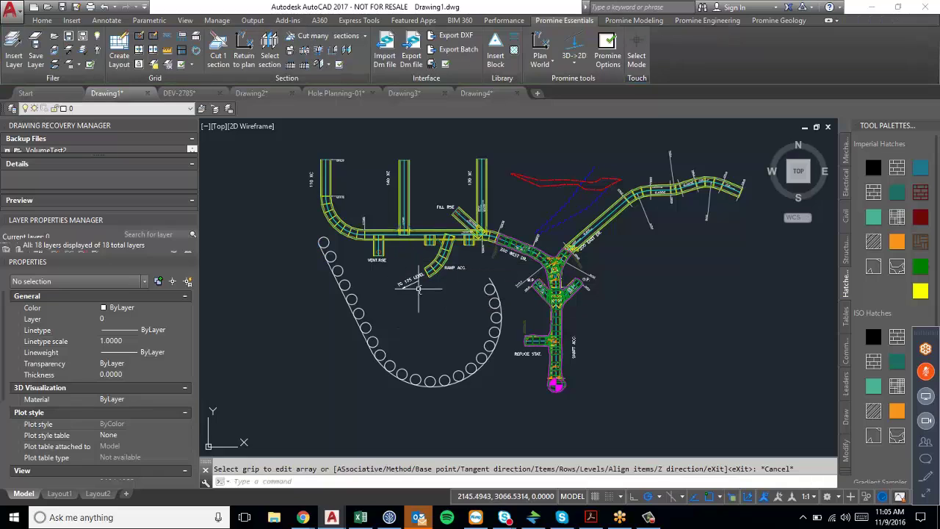
pyautogui.moveTo(422, 292); pyautogui.dragTo(440, 280, button='middle')
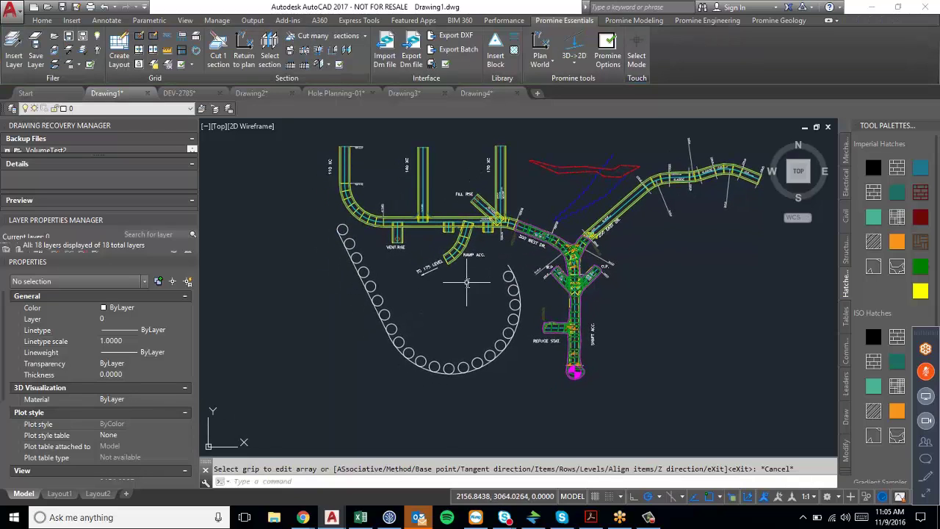
pyautogui.scroll(-2, 500, 305)
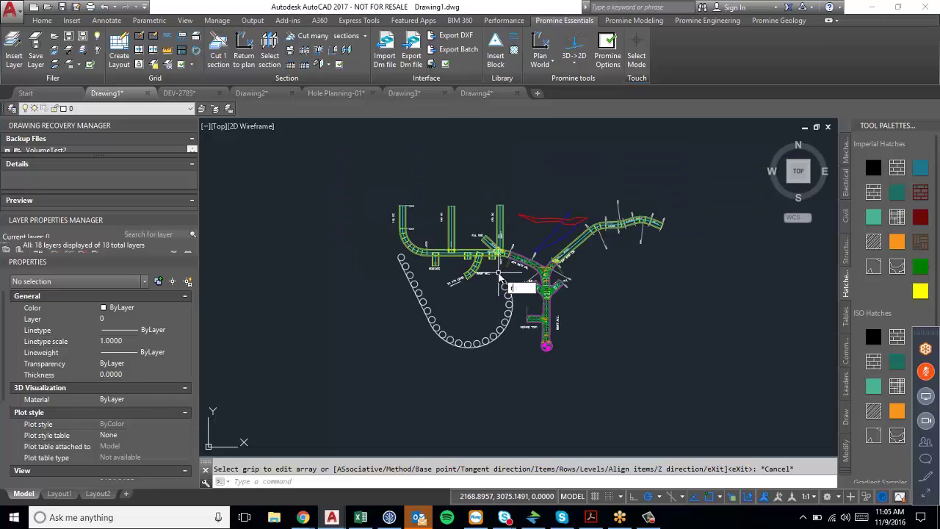
# - Draw a 3D box above the mine plan and orbit into a tilted 3D view
pyautogui.press('Return')
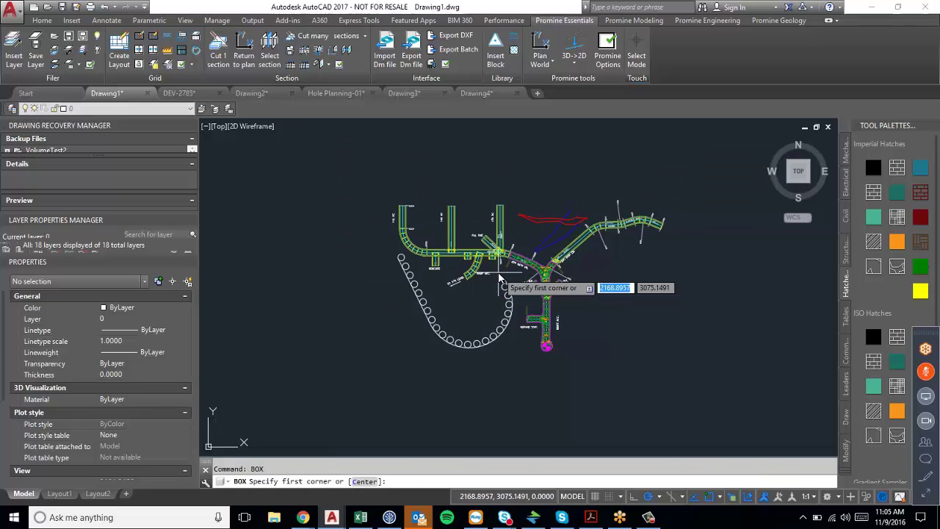
pyautogui.click(504, 169)
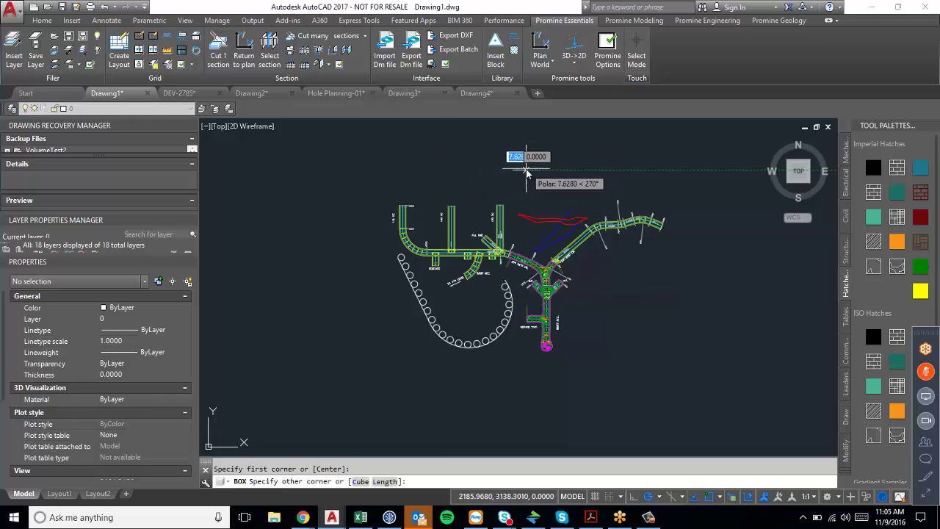
pyautogui.click(523, 172)
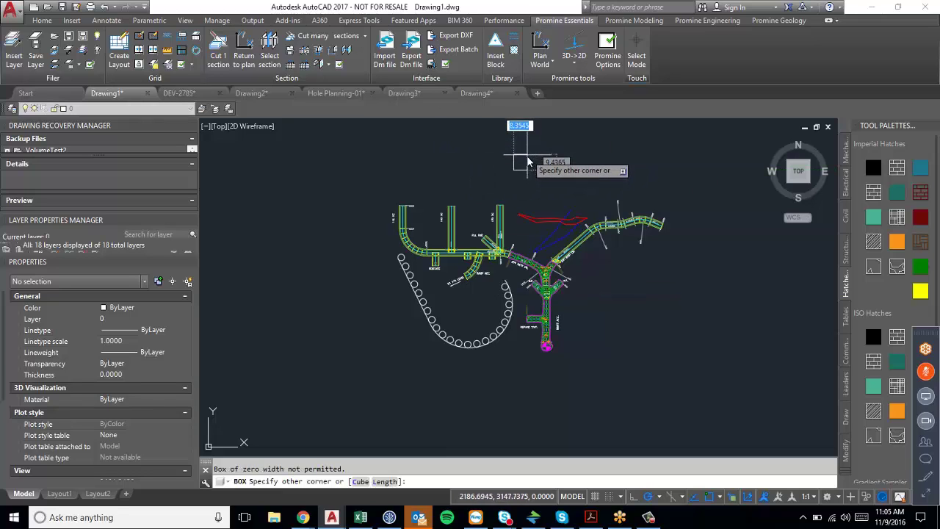
pyautogui.click(526, 160)
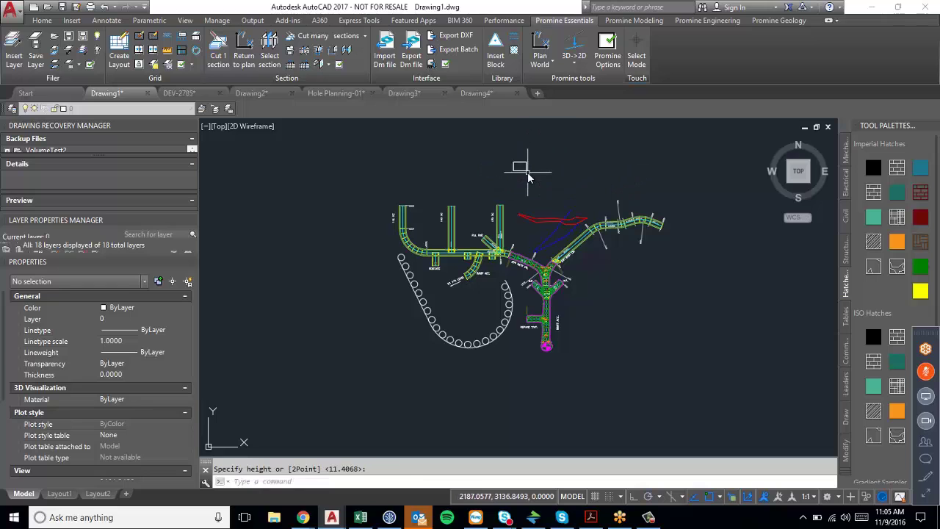
pyautogui.scroll(4, 531, 171)
pyautogui.scroll(4, 495, 159)
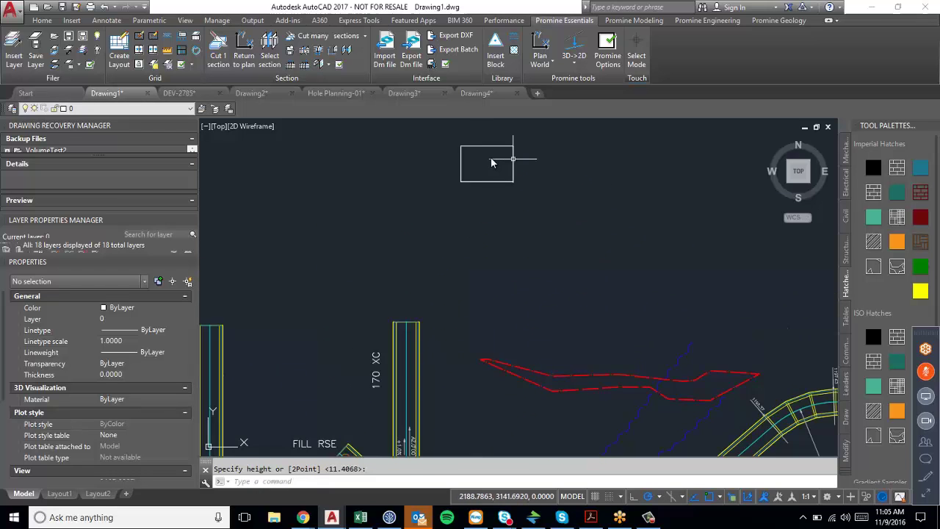
pyautogui.keyDown('shift'); pyautogui.moveTo(485, 176); pyautogui.dragTo(478, 214, button='middle'); pyautogui.keyUp('shift')
# - Create a rectangular array of the box, initially 4 columns by 3 rows
pyautogui.write('ARRAY')
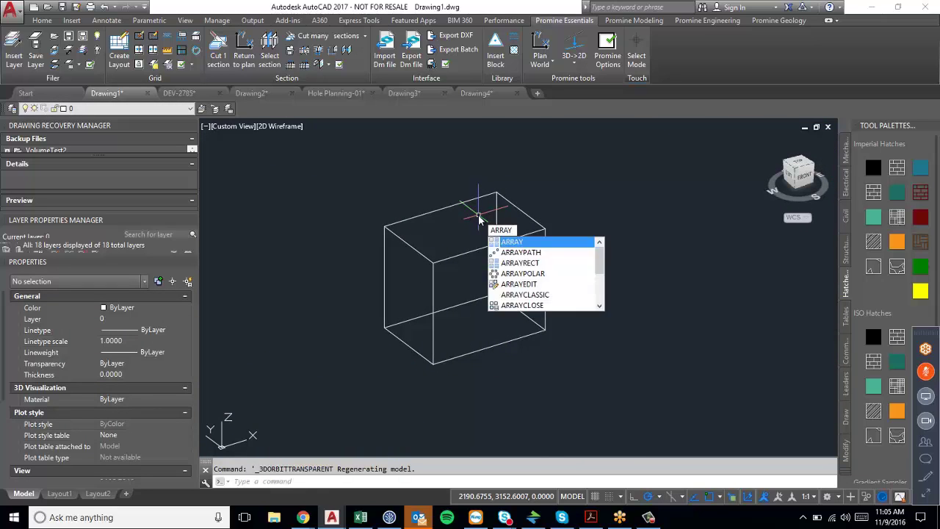
pyautogui.press('Return')
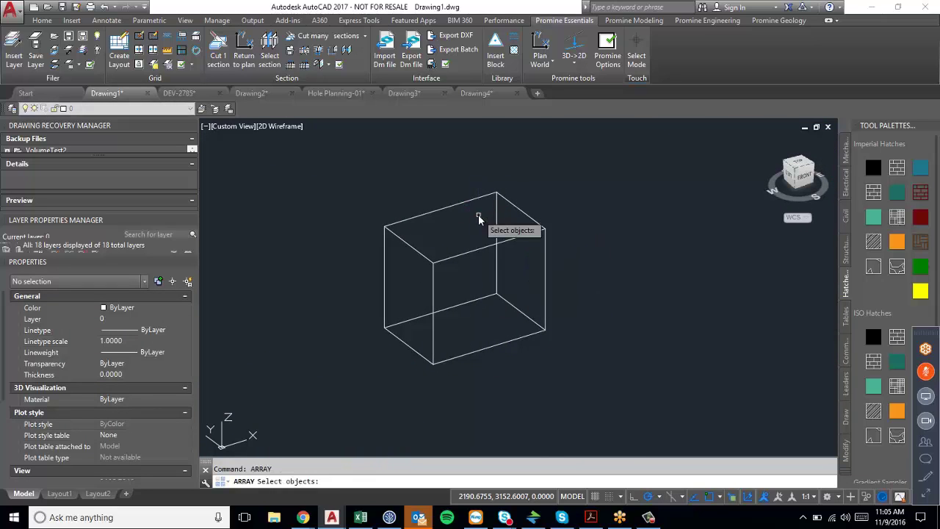
pyautogui.click(432, 297)
pyautogui.press('Return')
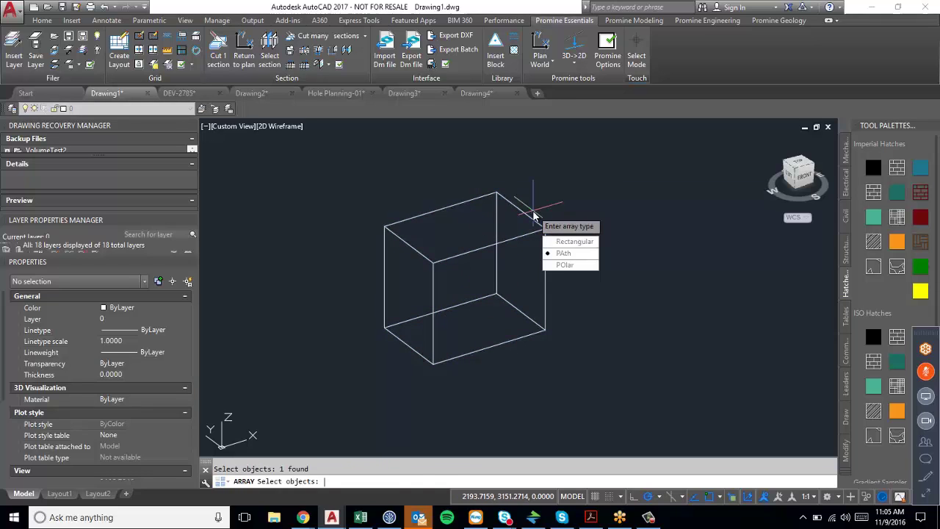
pyautogui.click(575, 242)
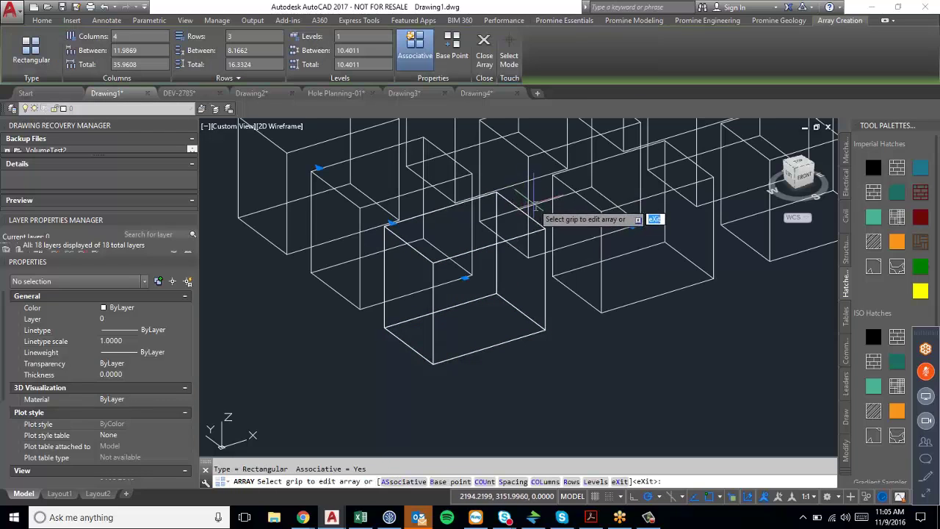
pyautogui.scroll(-2, 547, 209)
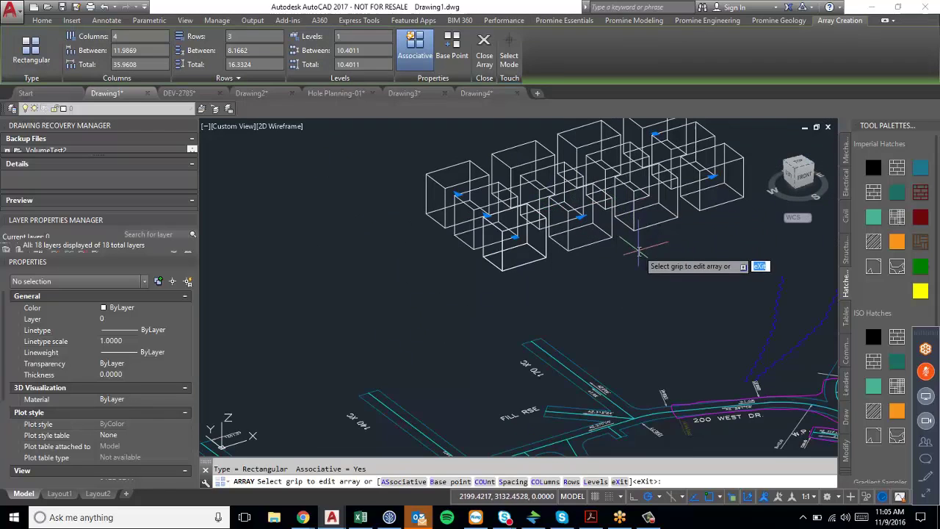
pyautogui.moveTo(641, 248); pyautogui.dragTo(593, 316, button='middle')
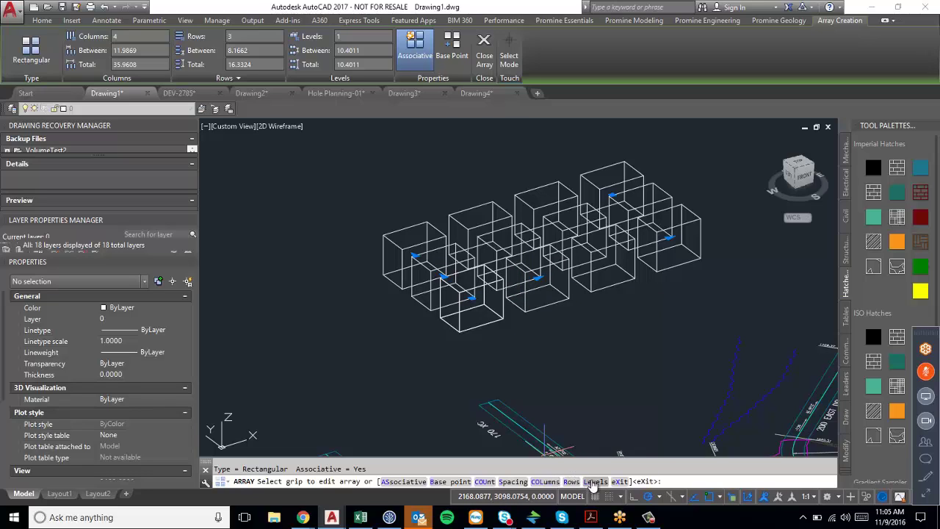
# - Set the box array to 6 columns spaced 15 and 4 rows spaced 6.5
pyautogui.click(545, 481)
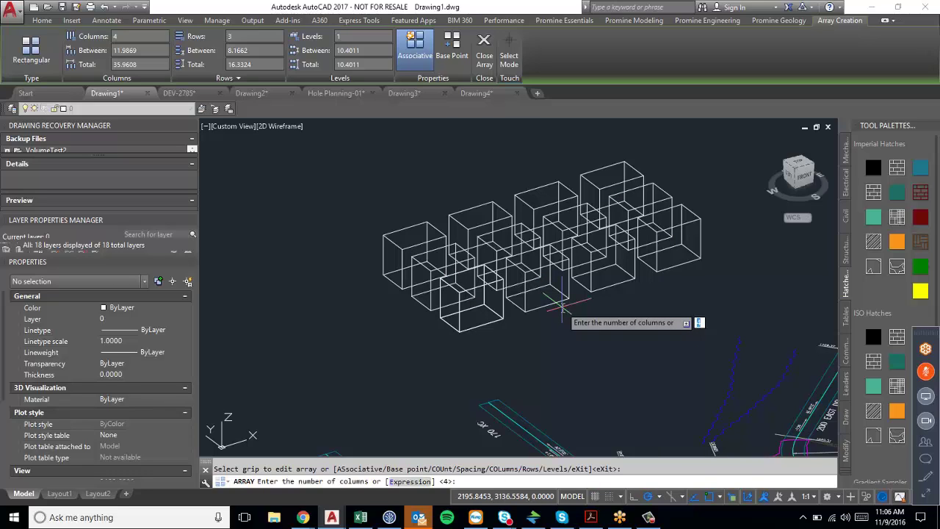
pyautogui.write('6')
pyautogui.press('Return')
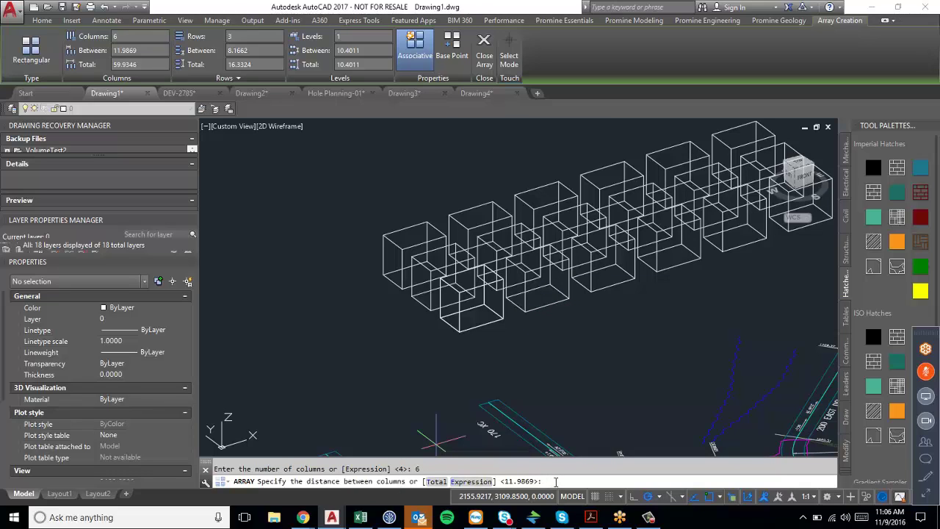
pyautogui.write('15')
pyautogui.press('Return')
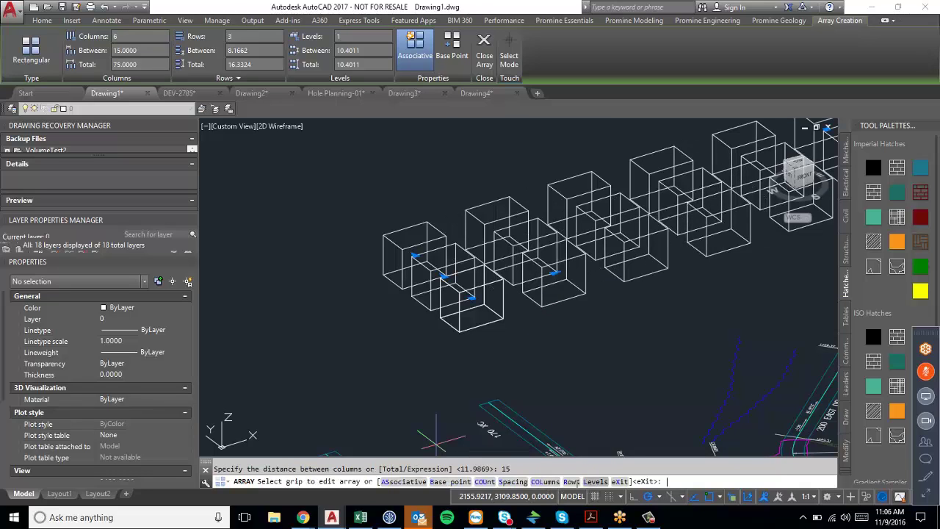
pyautogui.click(570, 482)
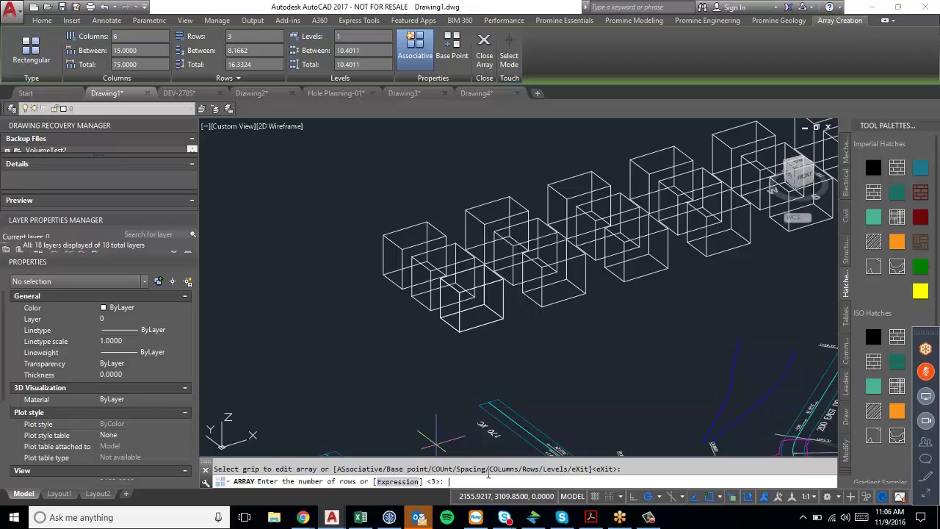
pyautogui.press('Return')
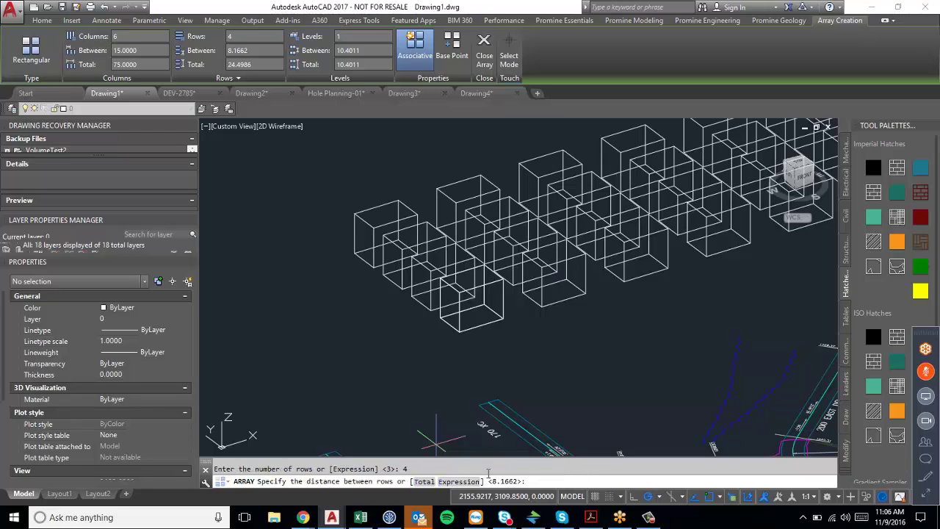
pyautogui.write('6.5')
pyautogui.press('Return')
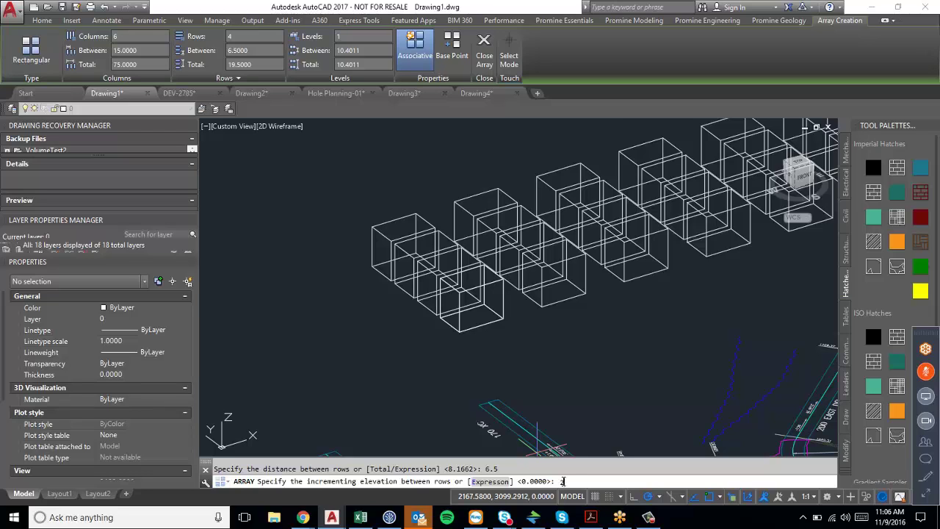
# - Give rows an elevation increment of 2 and set 3 levels spaced 15 apart
pyautogui.write('2')
pyautogui.press('Return')
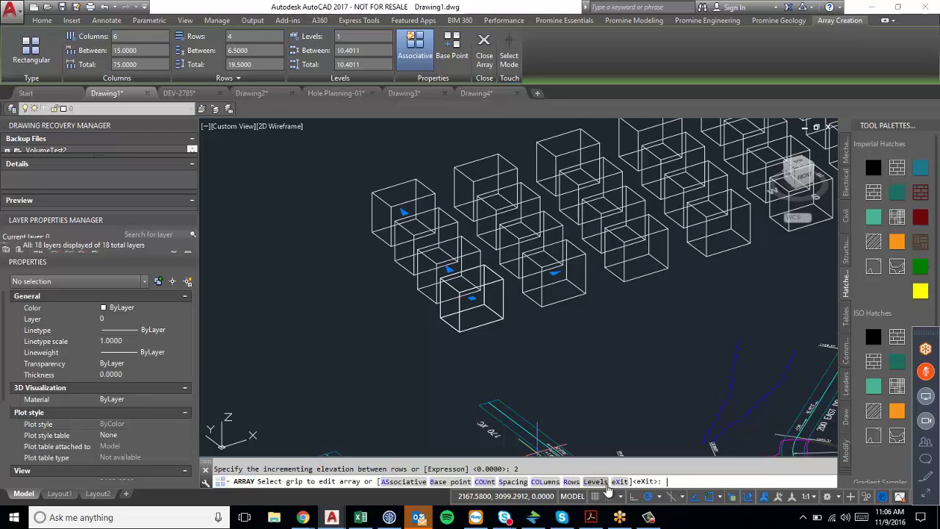
pyautogui.click(595, 481)
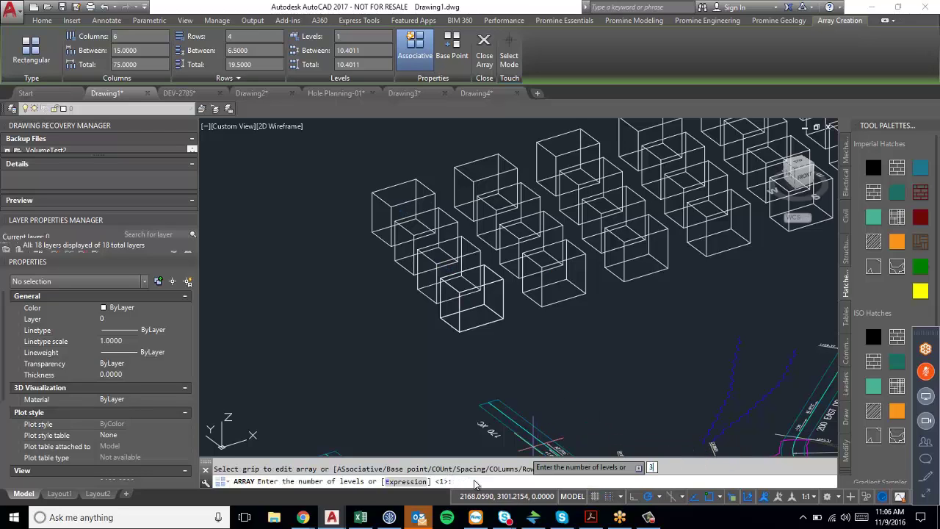
pyautogui.write('3')
pyautogui.press('Return')
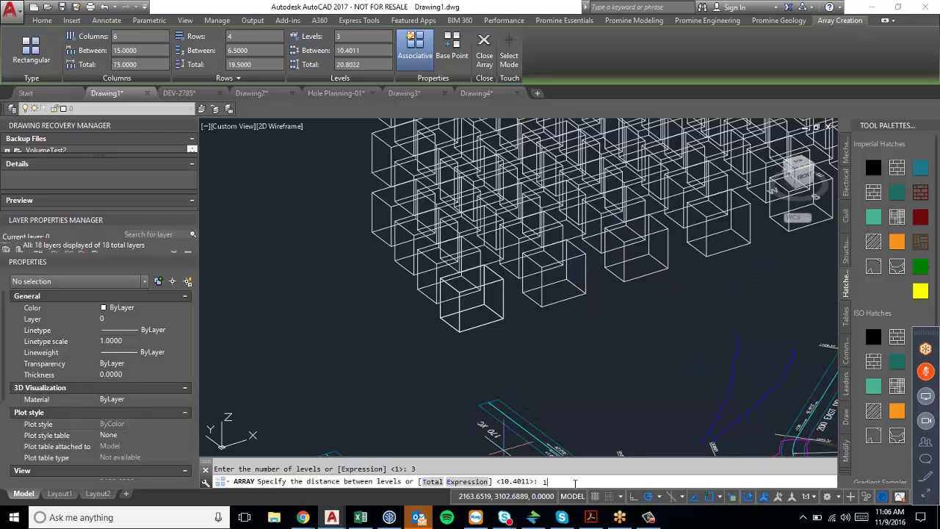
pyautogui.press('Return')
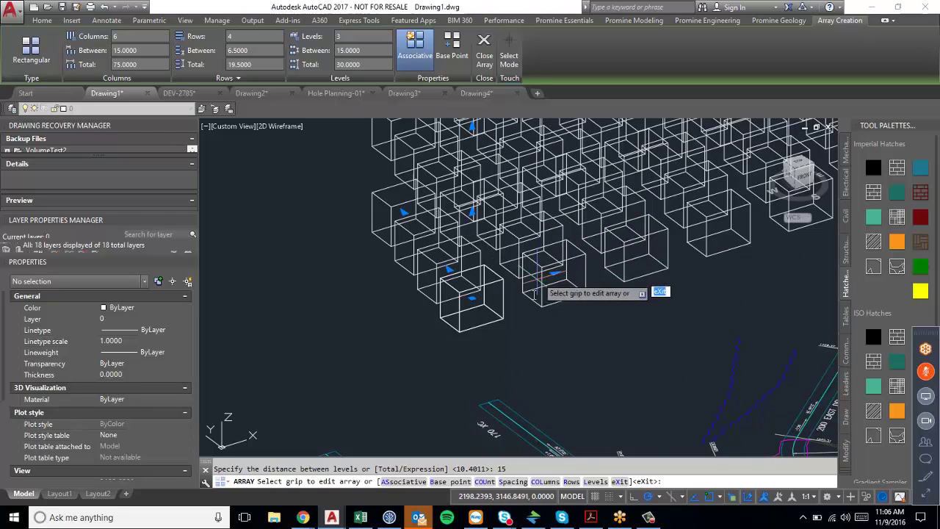
# - Orbit around the finished box array to inspect its three stacked levels
pyautogui.moveTo(556, 316)
pyautogui.keyDown('shift'); pyautogui.mouseDown(button='middle')
pyautogui.moveTo(613, 275)
pyautogui.moveTo(587, 246)
pyautogui.moveTo(580, 294)
pyautogui.moveTo(551, 329)
pyautogui.mouseUp(button='middle'); pyautogui.keyUp('shift')
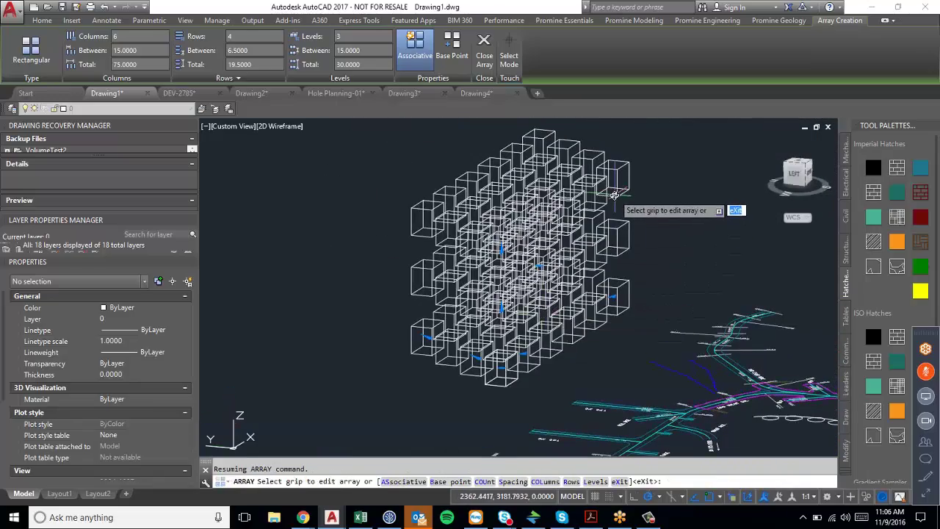